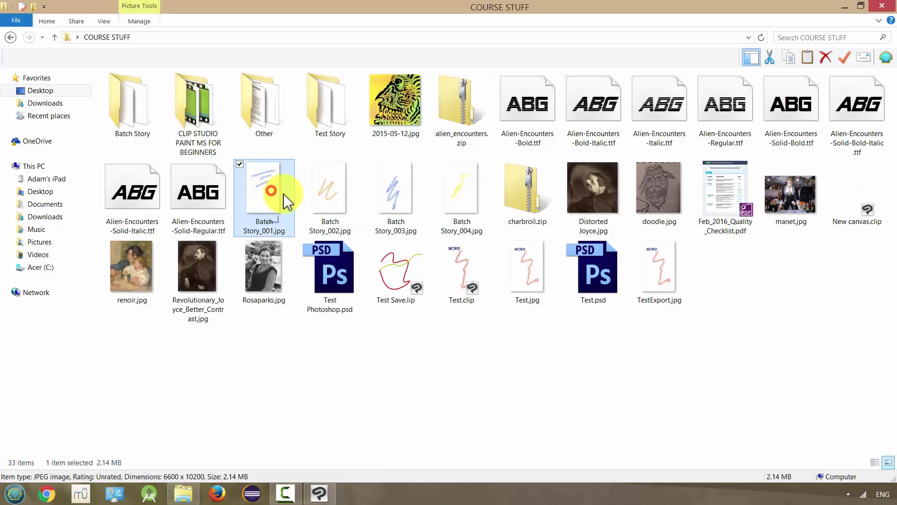
Select the four Batch Story pages, 001 through 004, in COURSE STUFF
left_click(334, 192)
left_click(402, 191, "ctrl")
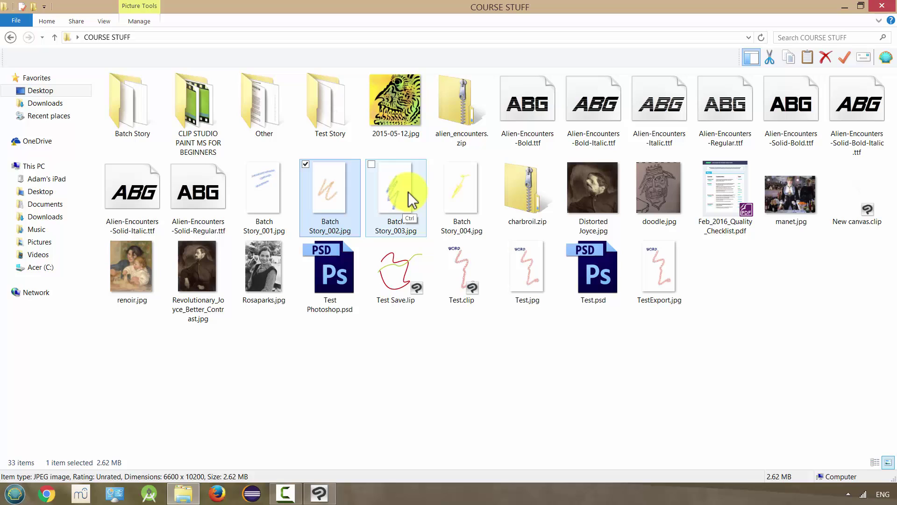
left_click(283, 191)
left_click(437, 196, "shift")
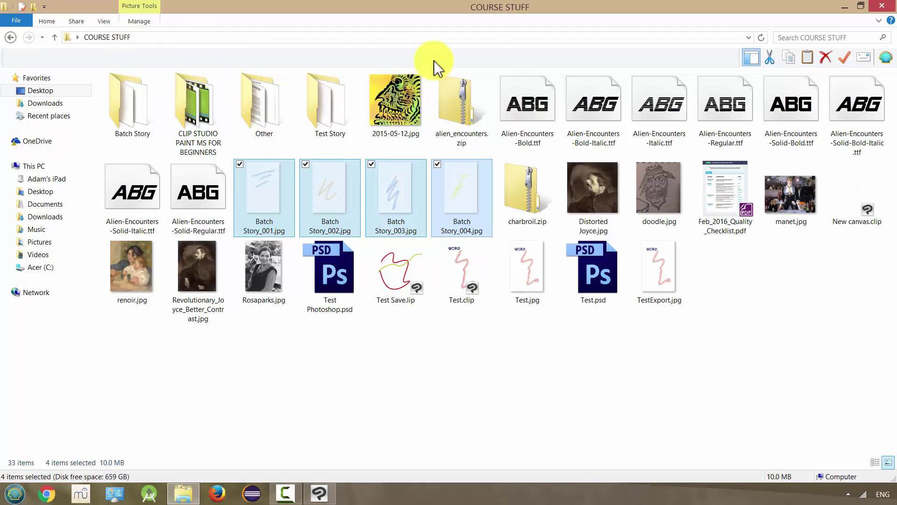
Create a folder in COURSE STUFF, keeping the default name 'New folder'
left_click(575, 379)
key("shift+F10")
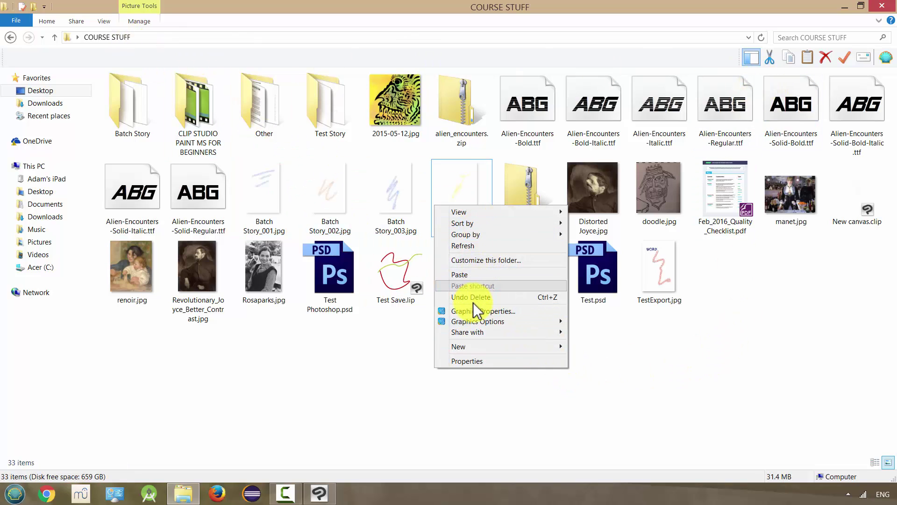
mouse_move(467, 347)
left_click(403, 348)
left_click(504, 366)
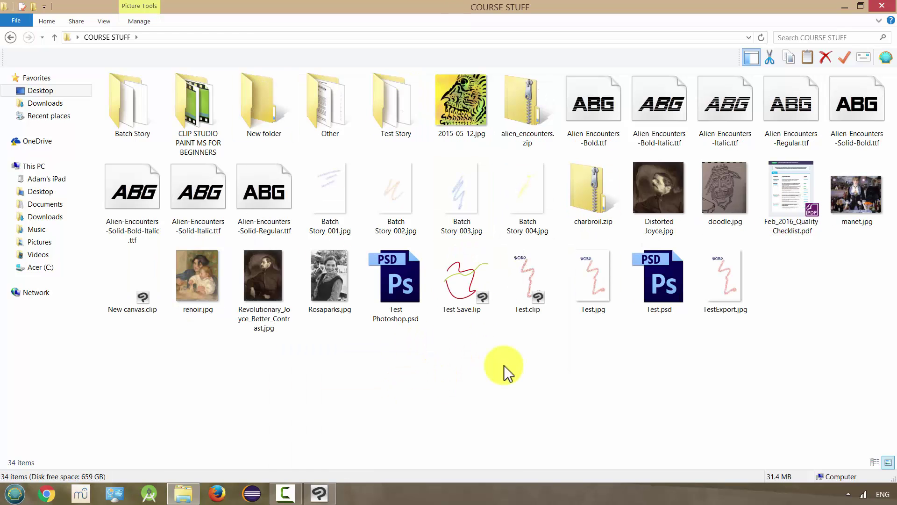
Paste the four Batch Story pages into New folder and refresh so they list in order
double_click(262, 101)
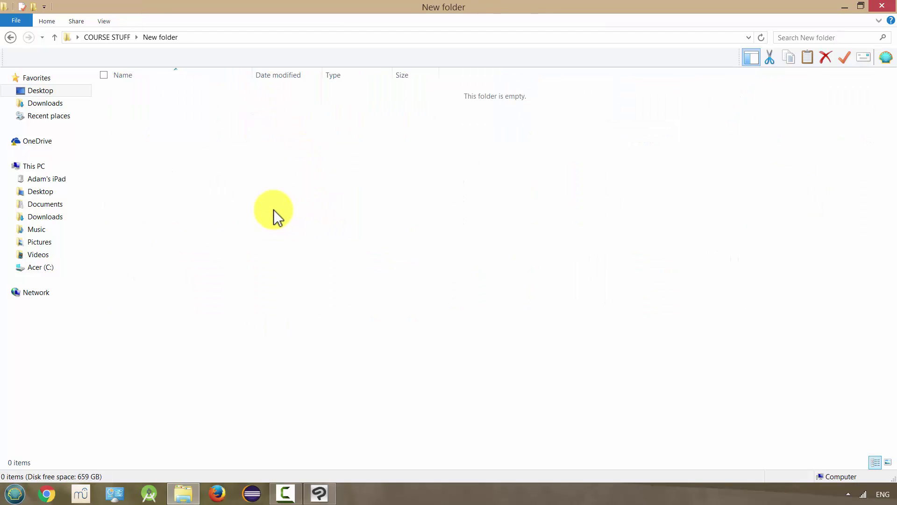
key("ctrl+v")
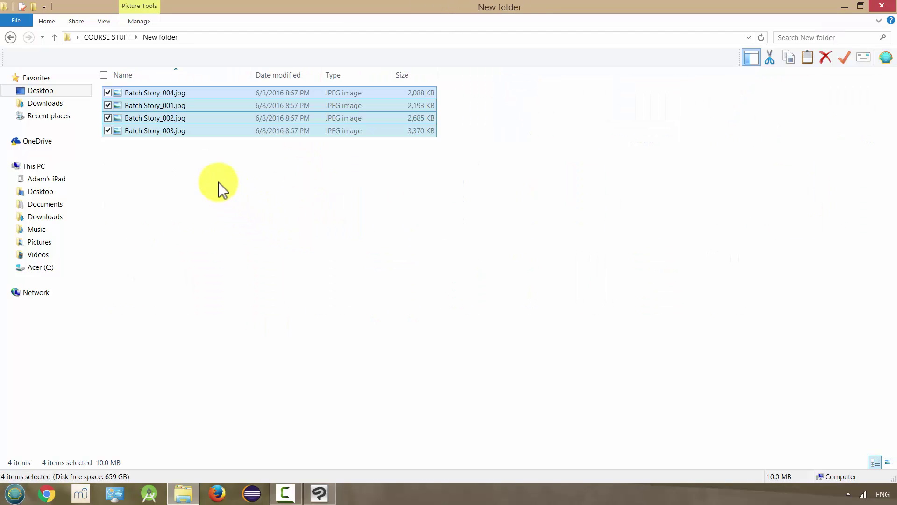
left_click(200, 184)
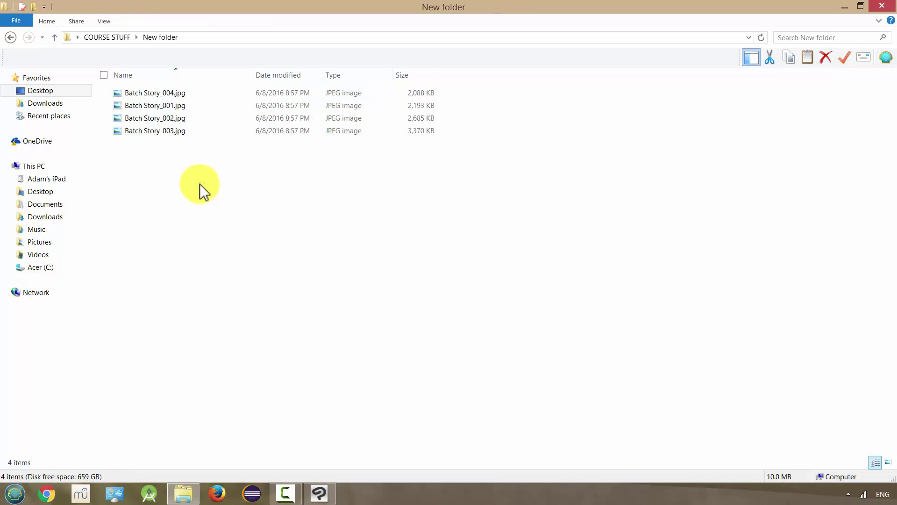
right_click(179, 167)
left_click(154, 206)
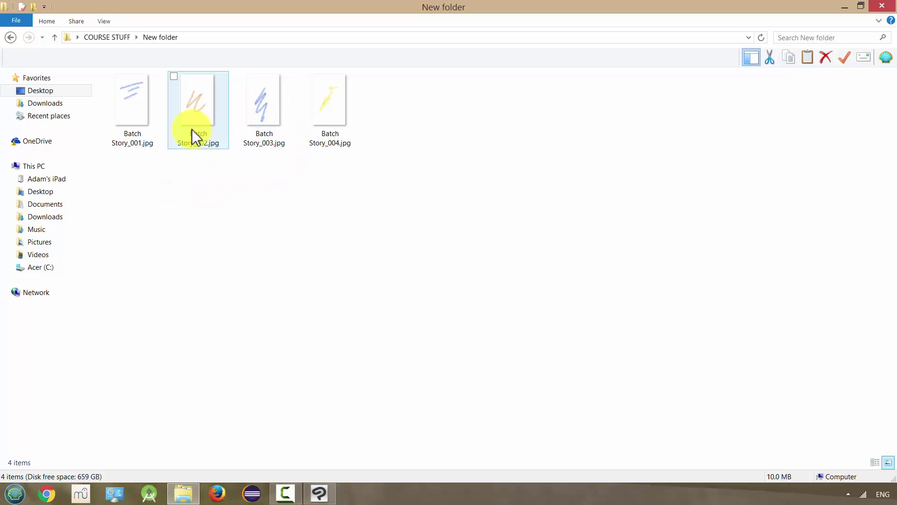
Select all four Batch Story pages and send them to a compressed (zipped) folder
left_click(140, 116)
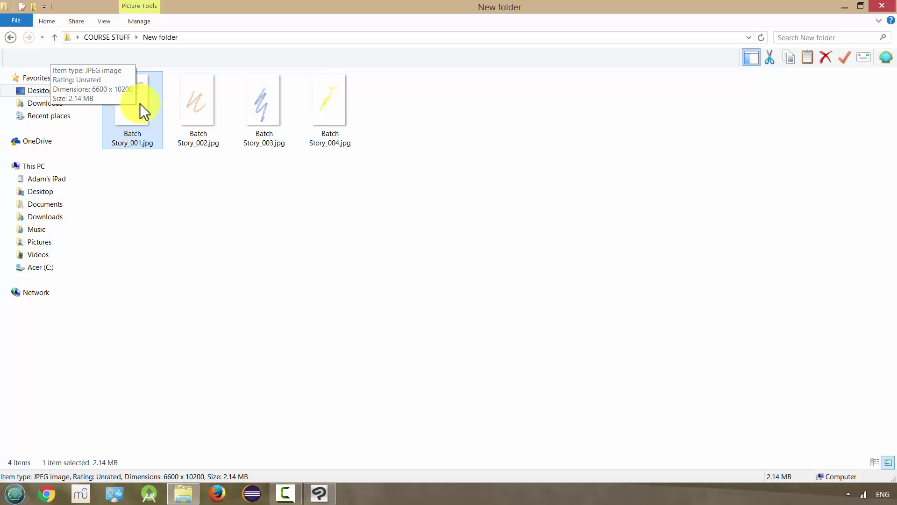
key("ctrl+a")
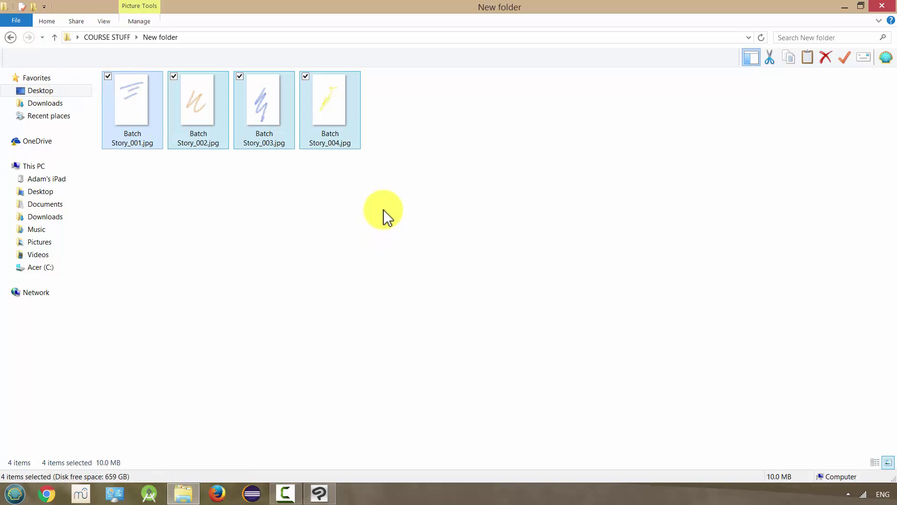
right_click(269, 110)
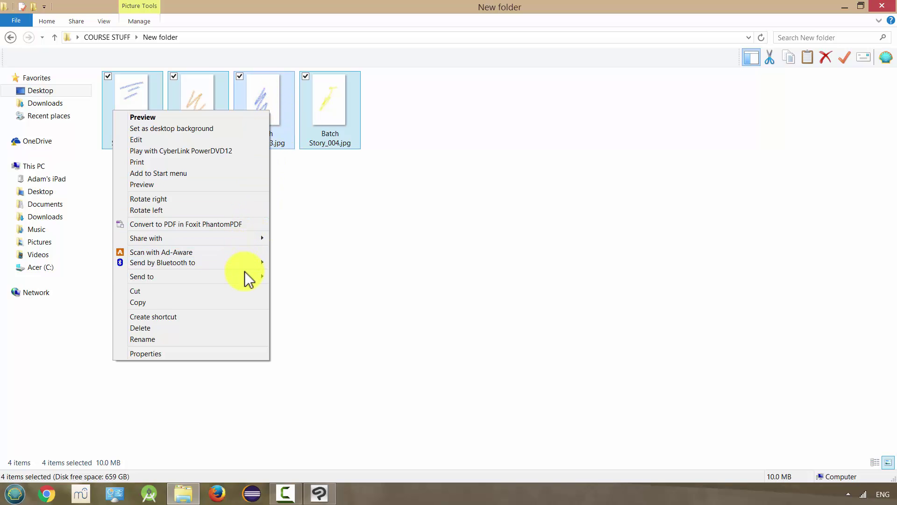
mouse_move(250, 280)
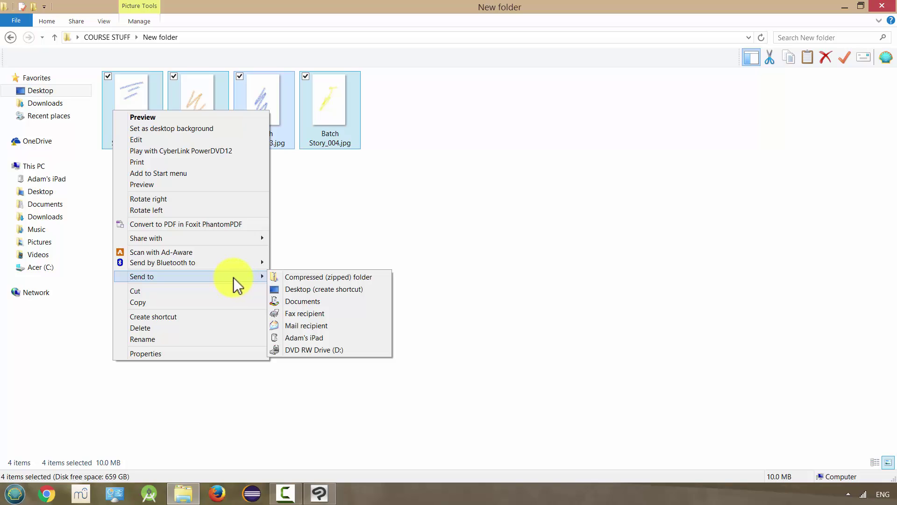
left_click(283, 280)
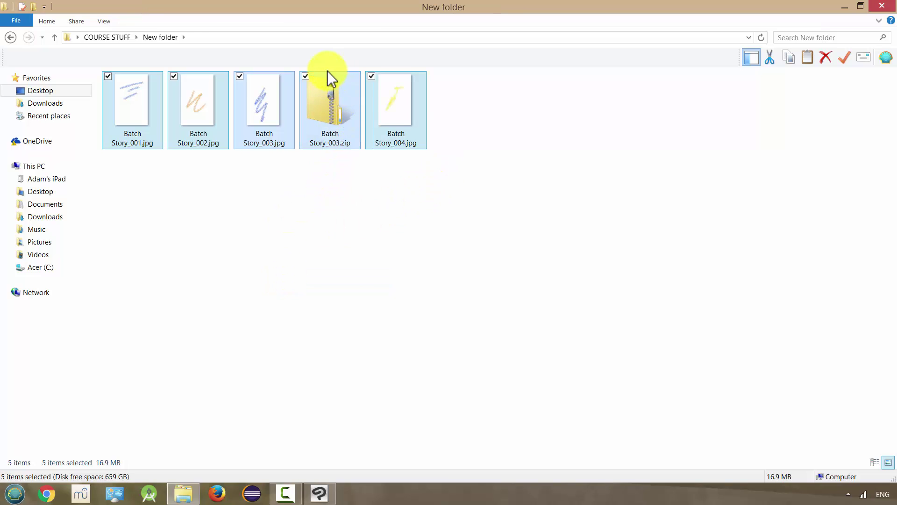
Rename the zip archive to 'Batch Story.cbz' and accept the extension-change warning
left_click(332, 143)
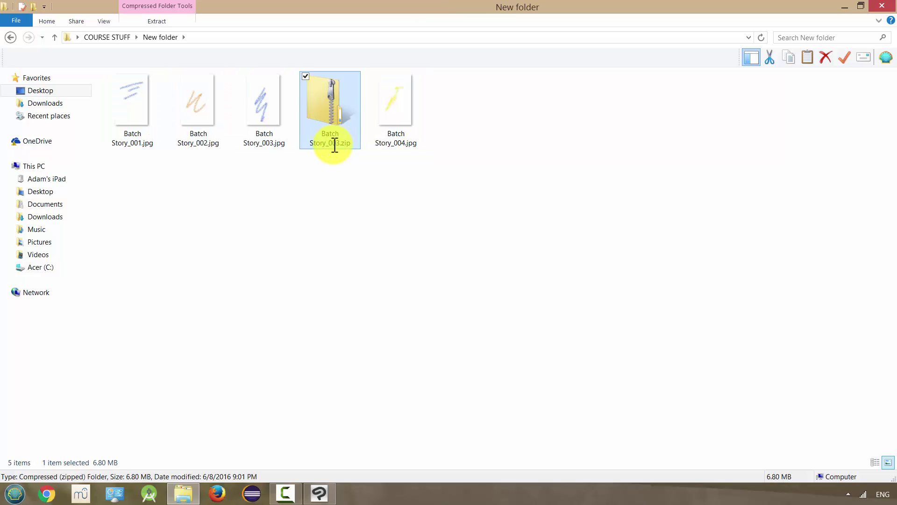
left_click(333, 144)
left_click(329, 142)
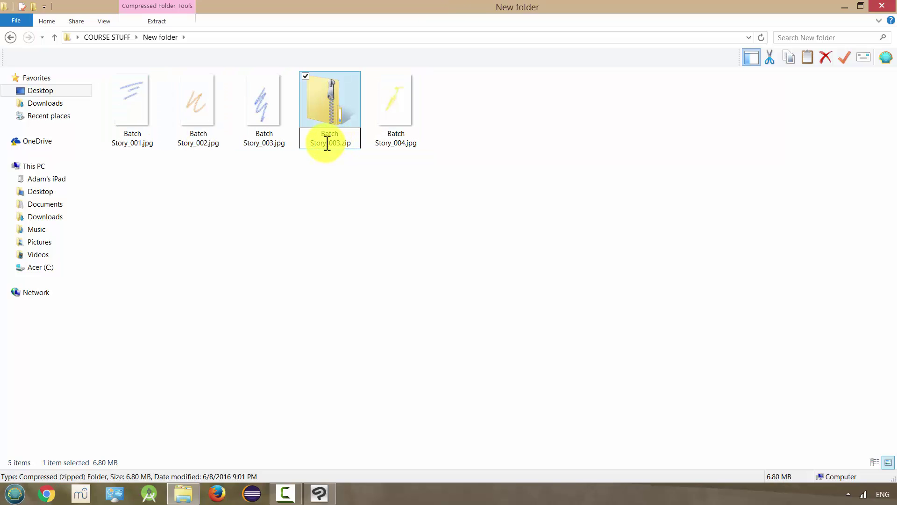
right_click(341, 142)
left_click(344, 141)
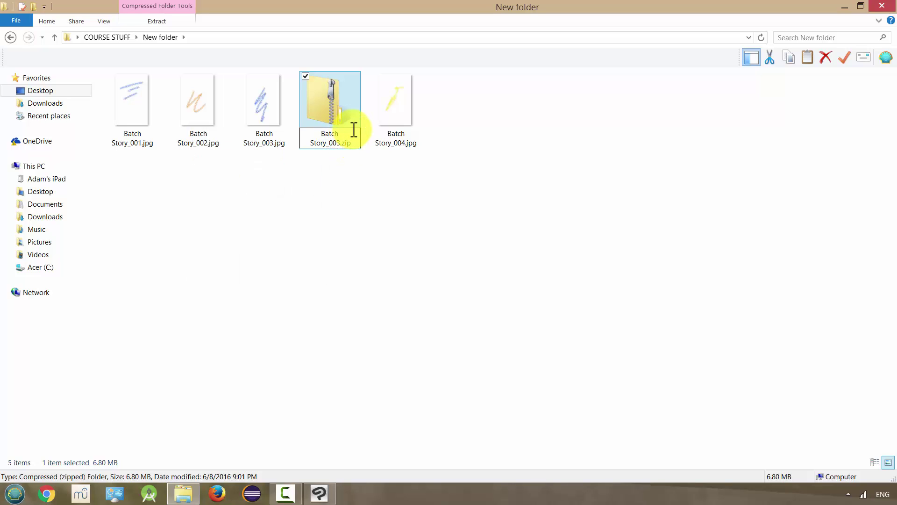
key("BackSpace")
key("BackSpace")
key("BackSpace")
key("BackSpace")
key("BackSpace")
key("BackSpace")
key("BackSpace")
key("BackSpace")
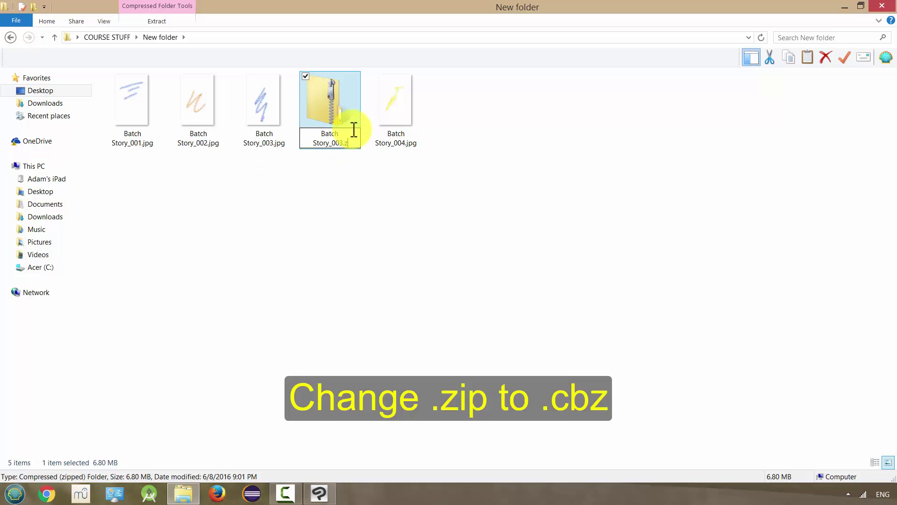
key("BackSpace")
type("y.cbz")
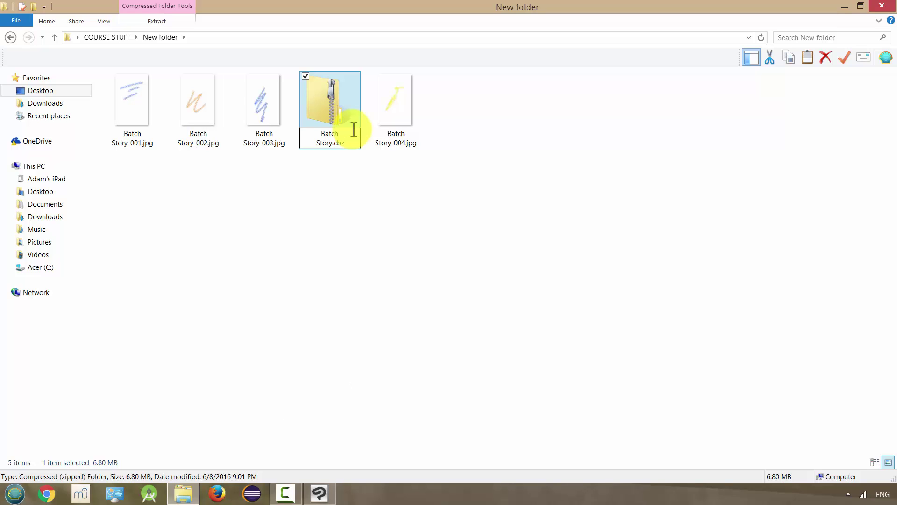
key("Return")
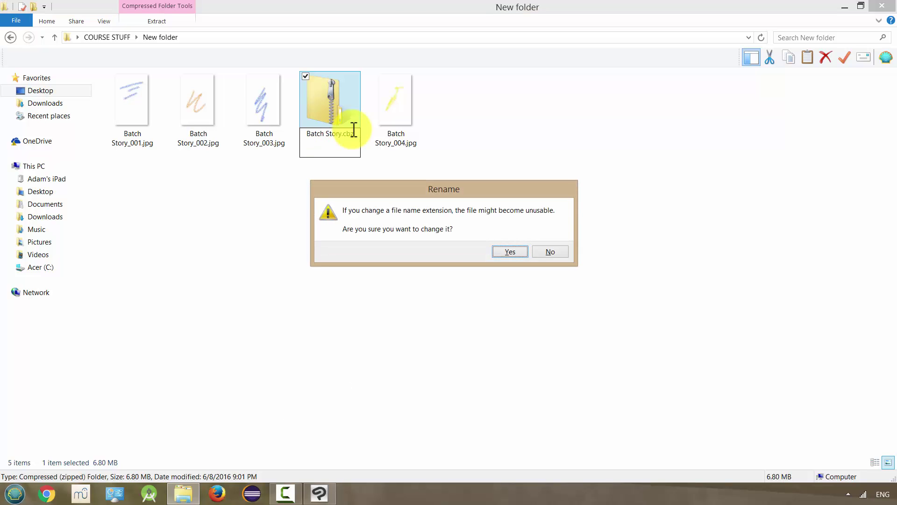
left_click(517, 254)
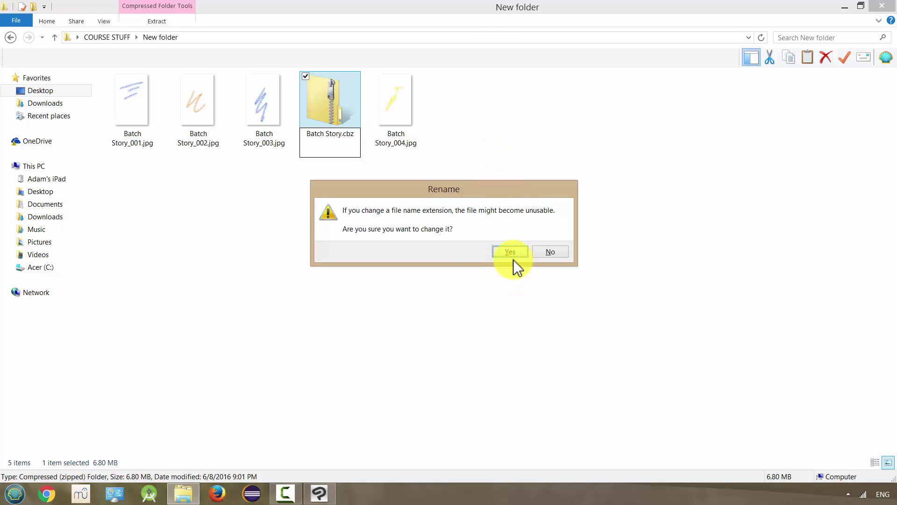
left_click(509, 252)
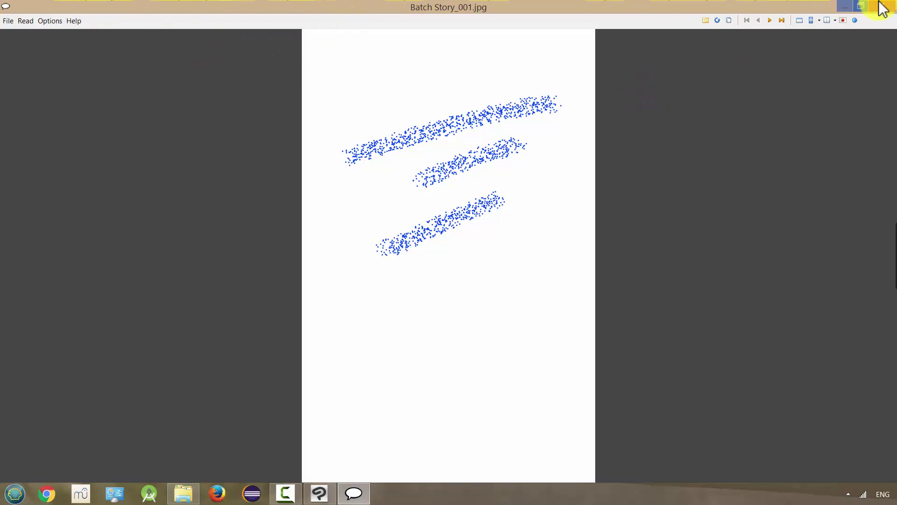
left_click(881, 7)
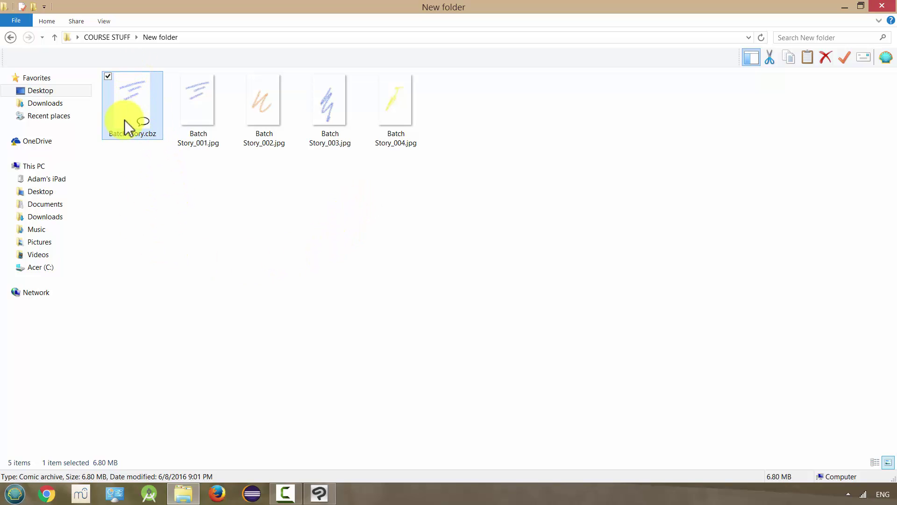
mouse_move(137, 99)
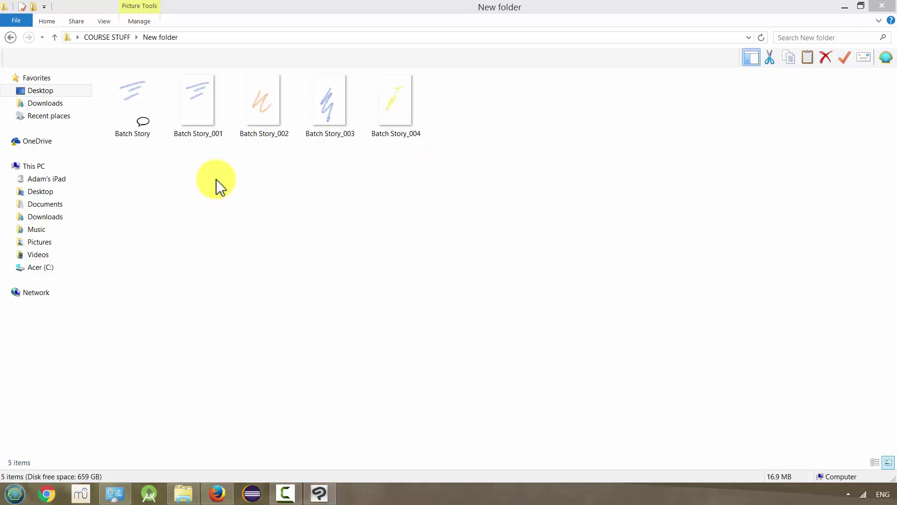
Delete the old Batch Story archive and zip the four pages into a new Batch Story_003 archive
left_click(135, 109)
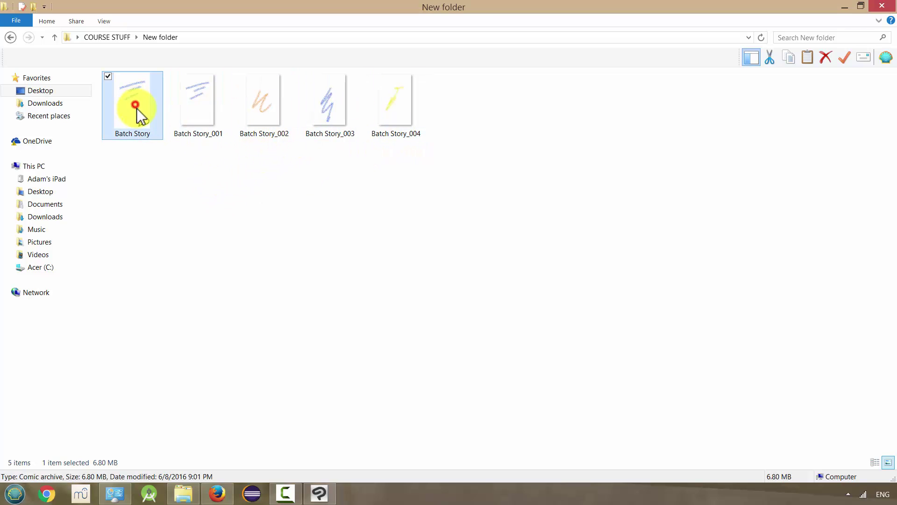
key("Delete")
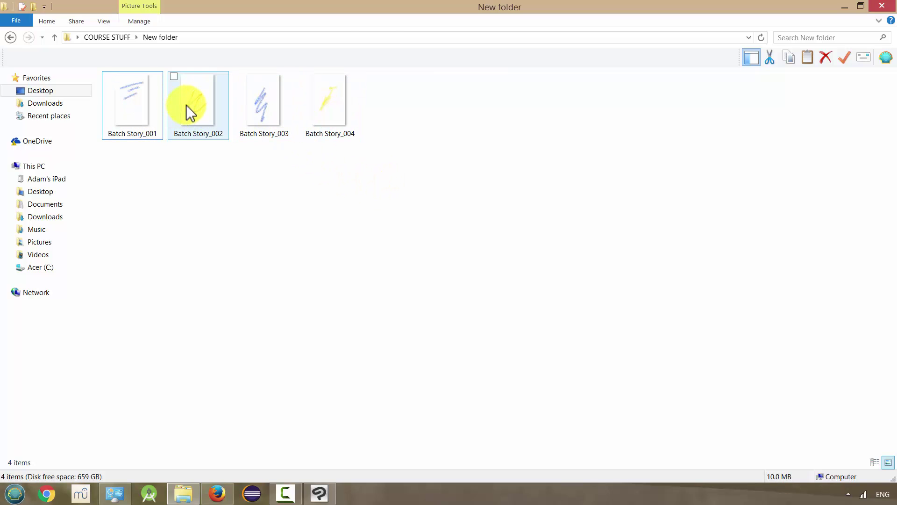
key("ctrl+a")
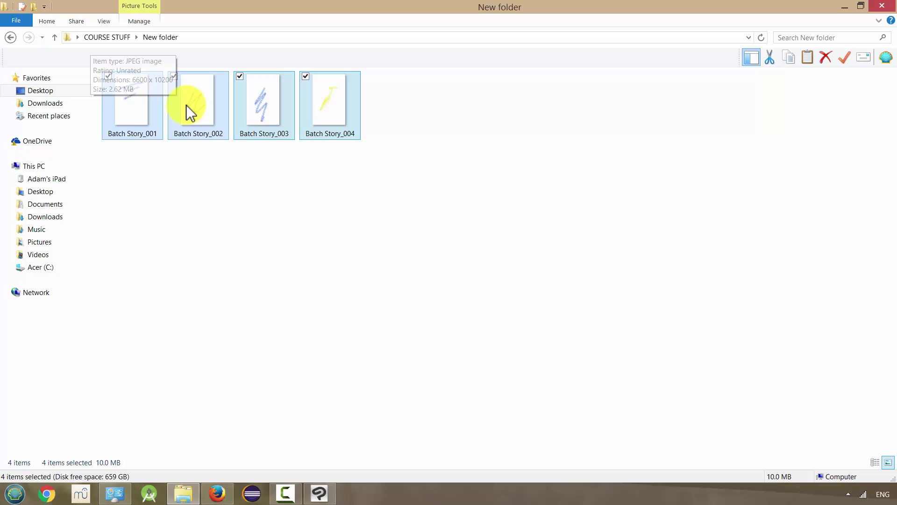
right_click(273, 109)
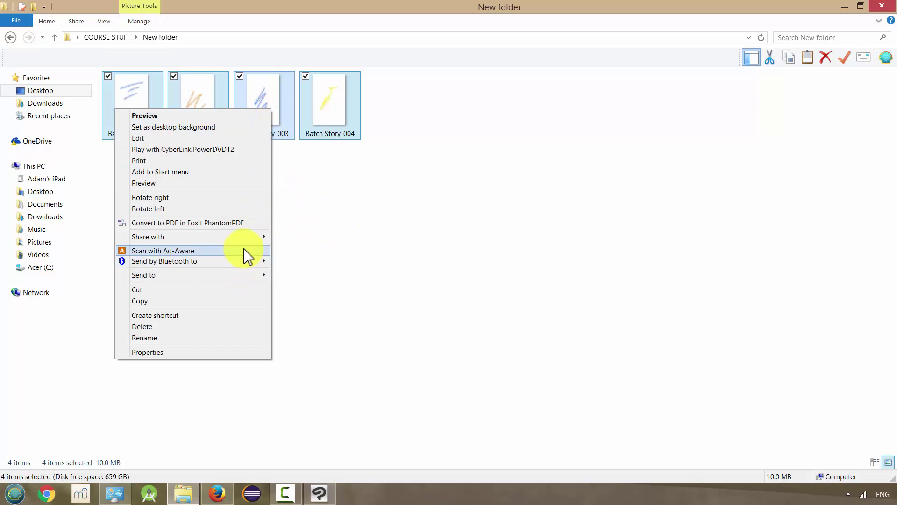
mouse_move(245, 276)
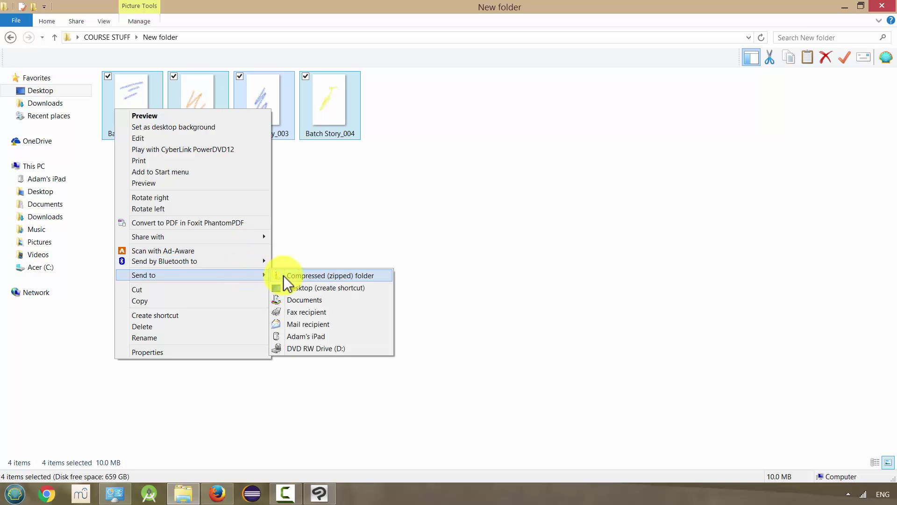
left_click(285, 276)
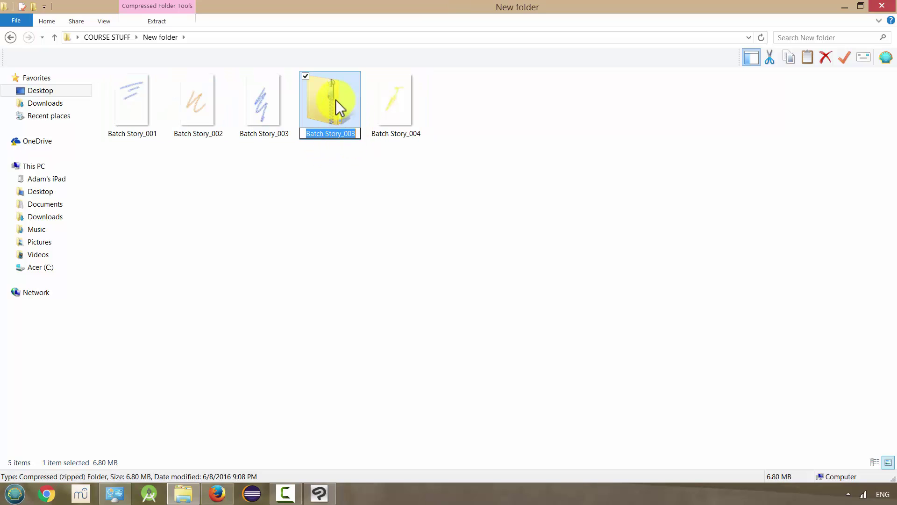
left_click(388, 118)
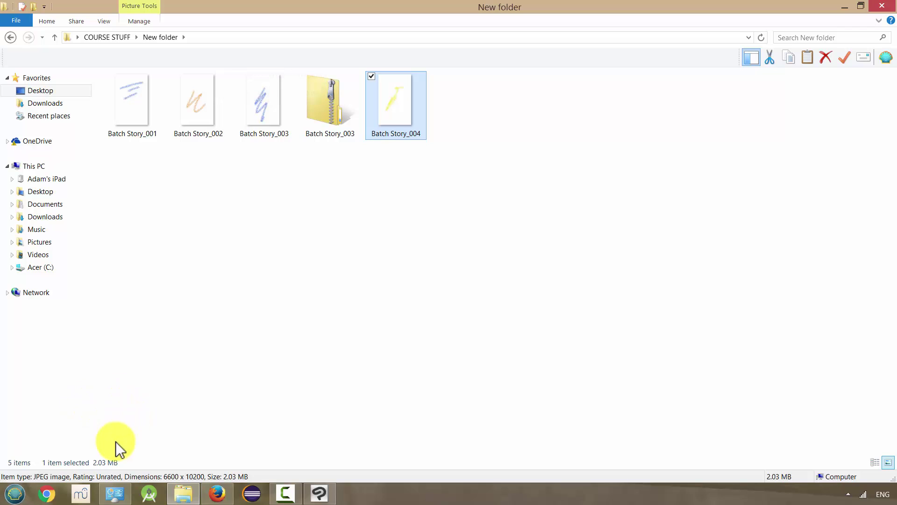
In Folder Options' View settings, uncheck 'Hide extensions for known file types' and apply
left_click(115, 493)
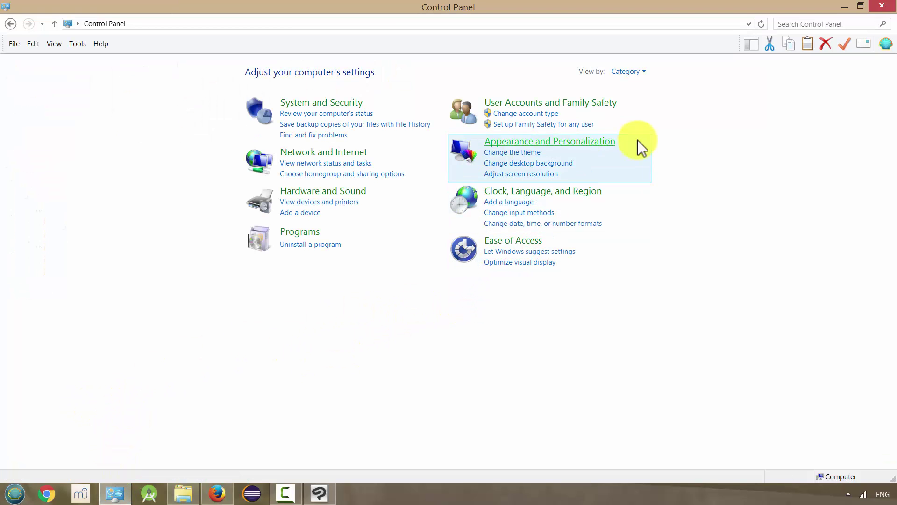
left_click(603, 151)
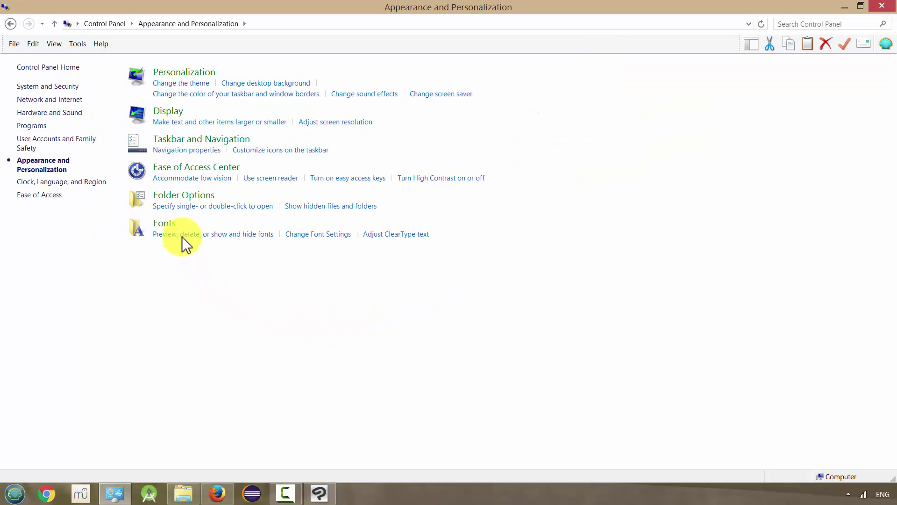
left_click(201, 197)
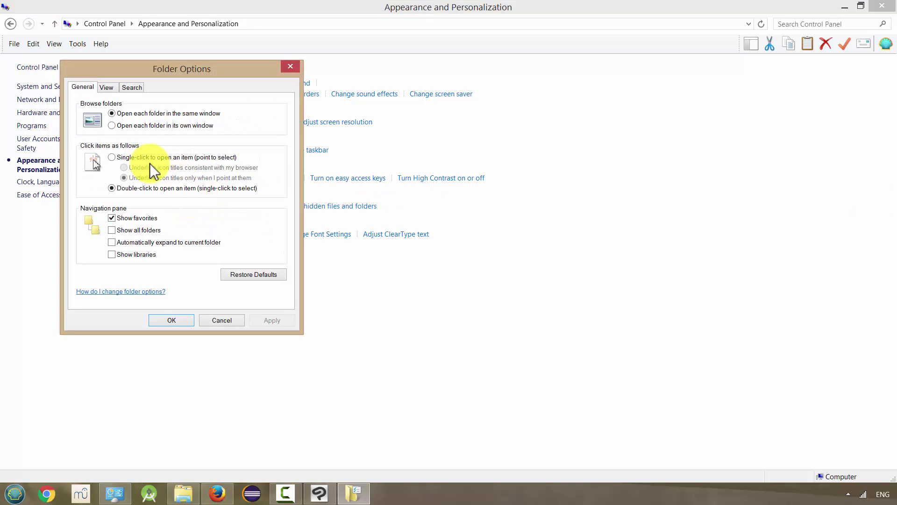
left_click(109, 88)
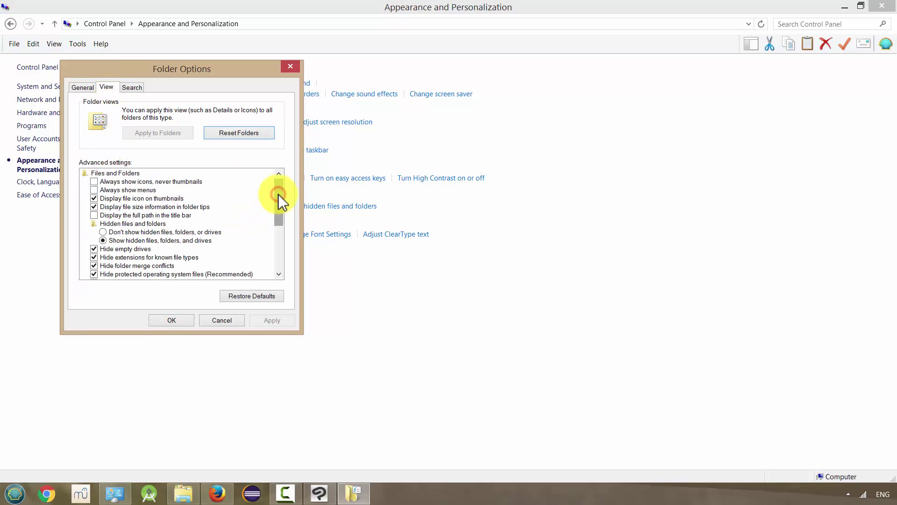
left_click_drag(279, 195, 278, 225)
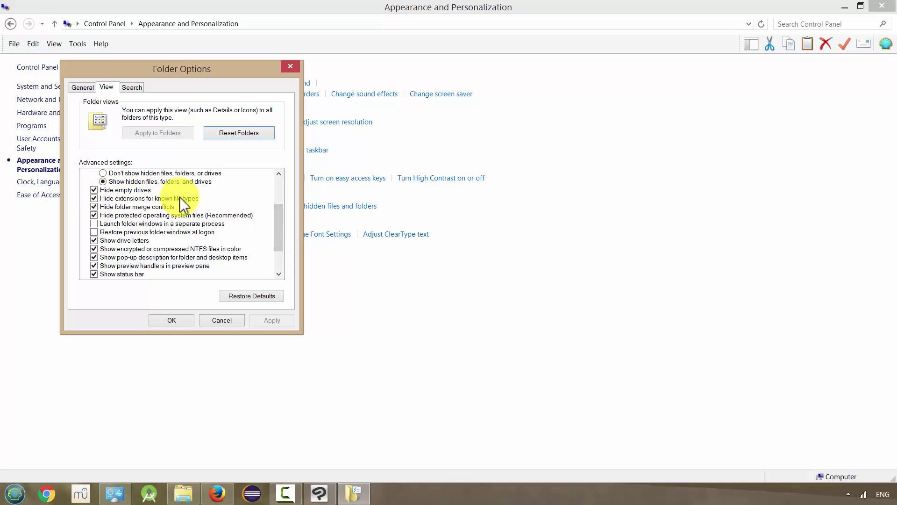
left_click(95, 198)
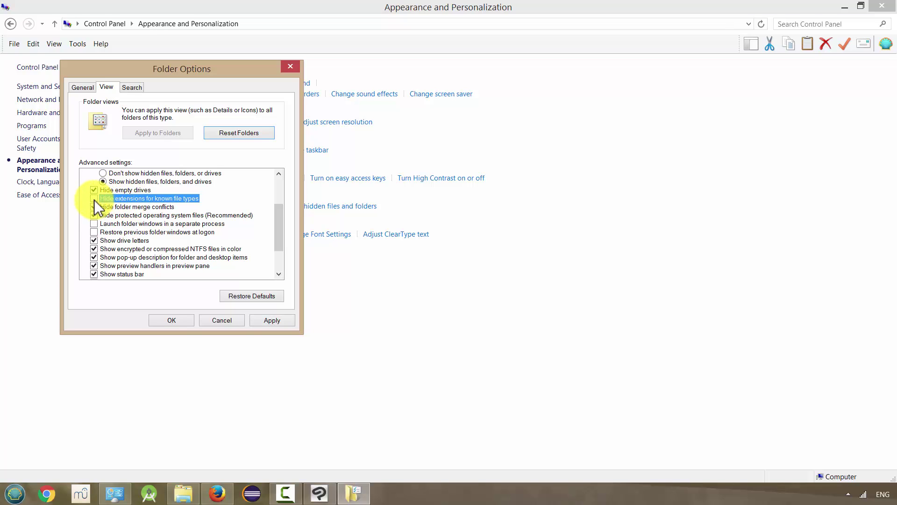
left_click(269, 322)
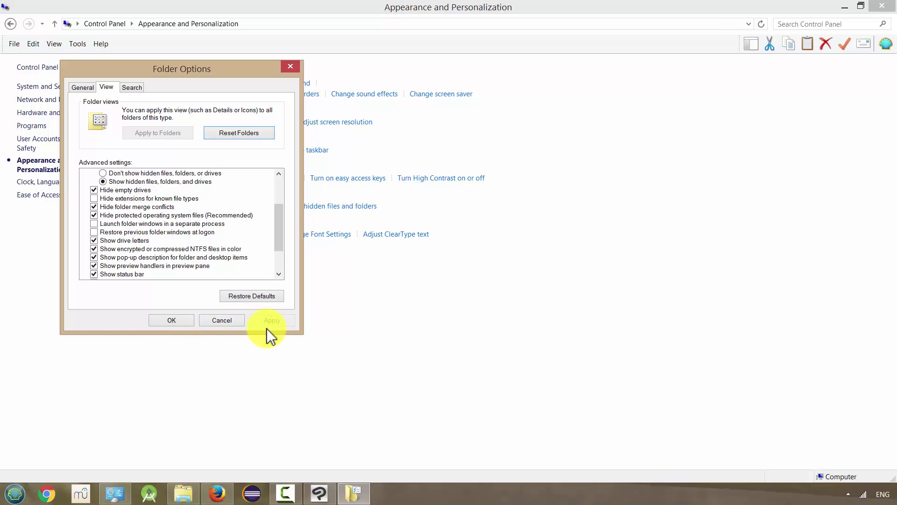
Back in Explorer, replace '_003.zip' with '.cbz' to rename the archive 'Batch Story.cbz'
left_click(189, 495)
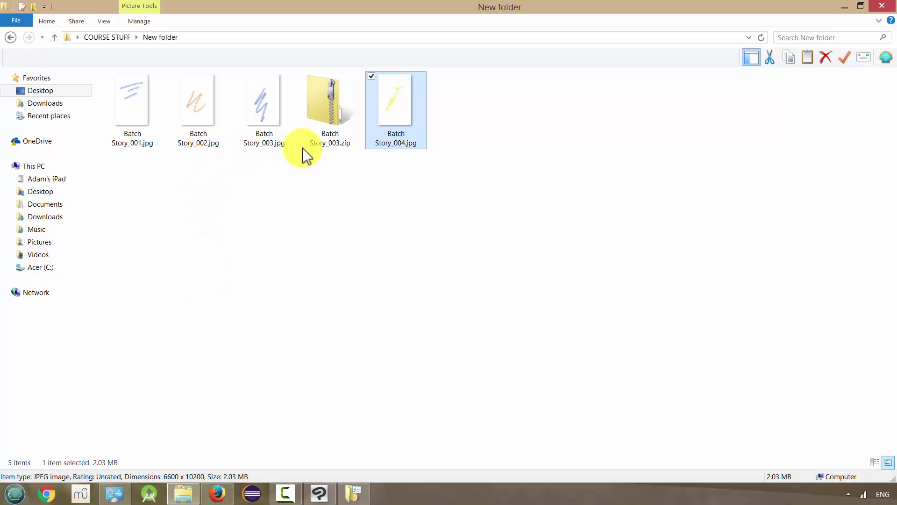
left_click(340, 142)
left_click(338, 143)
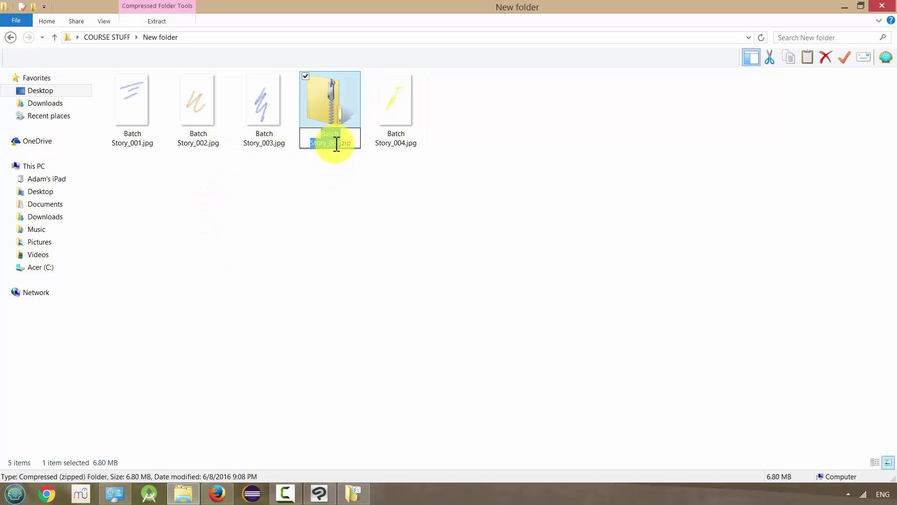
left_click(330, 144)
left_click_drag(329, 143, 367, 142)
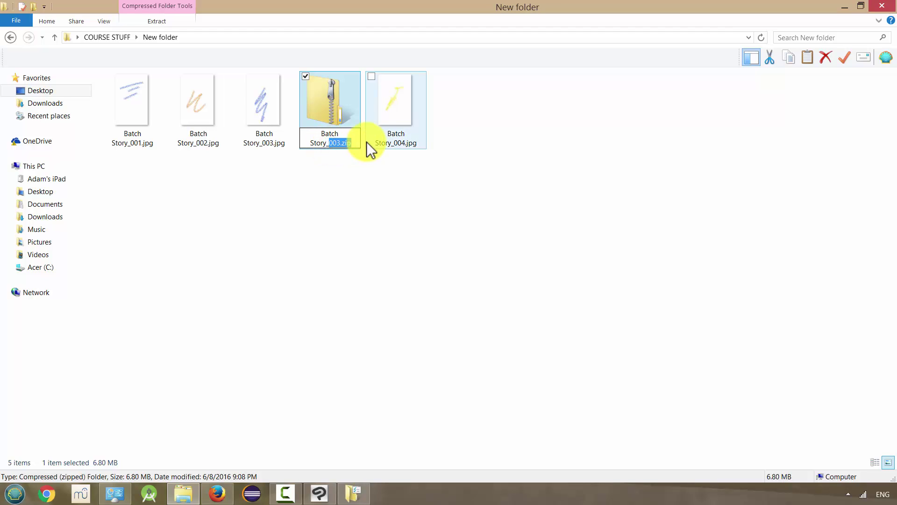
key("BackSpace")
key("BackSpace")
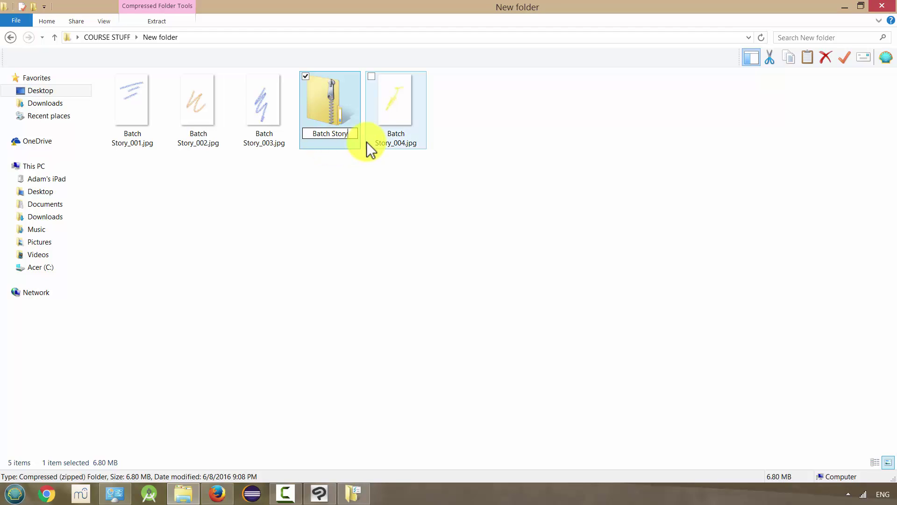
type(".cbz")
key("Return")
key("Return")
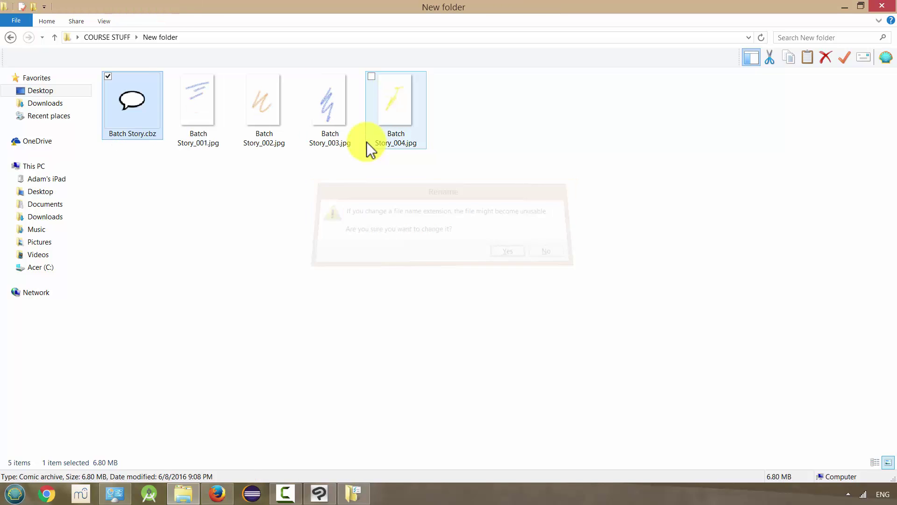